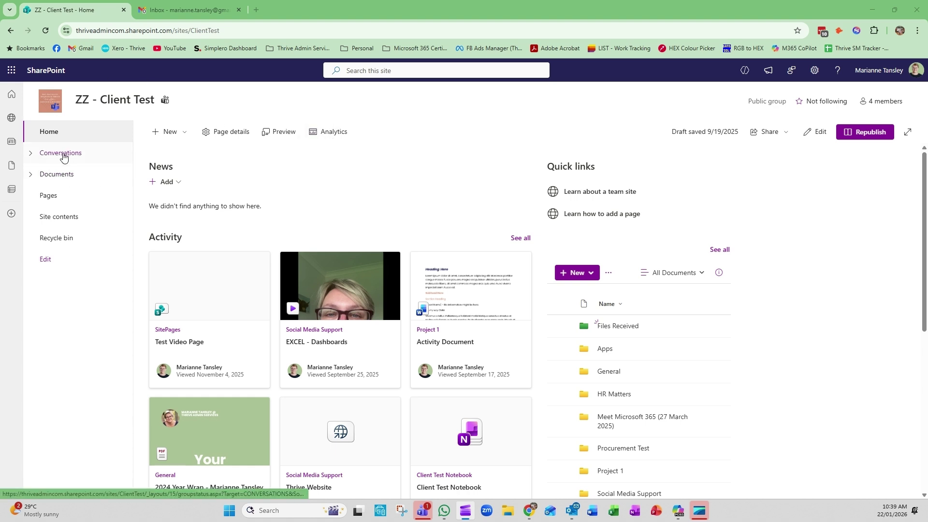
# Open the ZZ - Client Test Documents library from the left navigation pane.
pyautogui.click(61, 177)
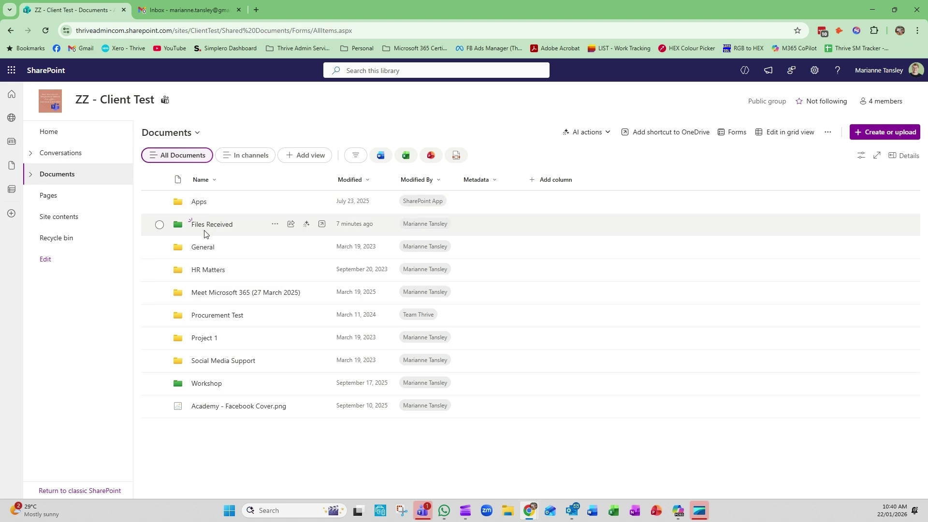
# Request files on the Files Received folder, described as 'Branding resources for social media'.
pyautogui.click(275, 225)
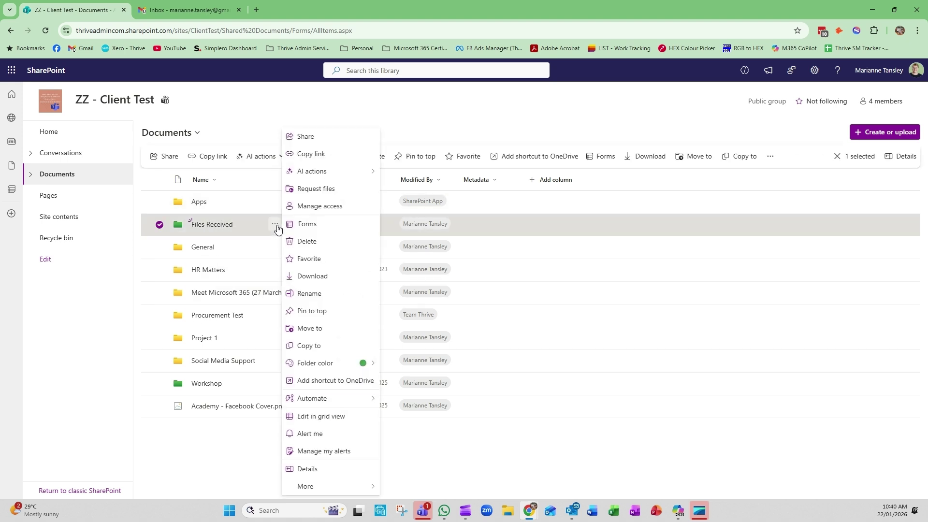
pyautogui.click(315, 189)
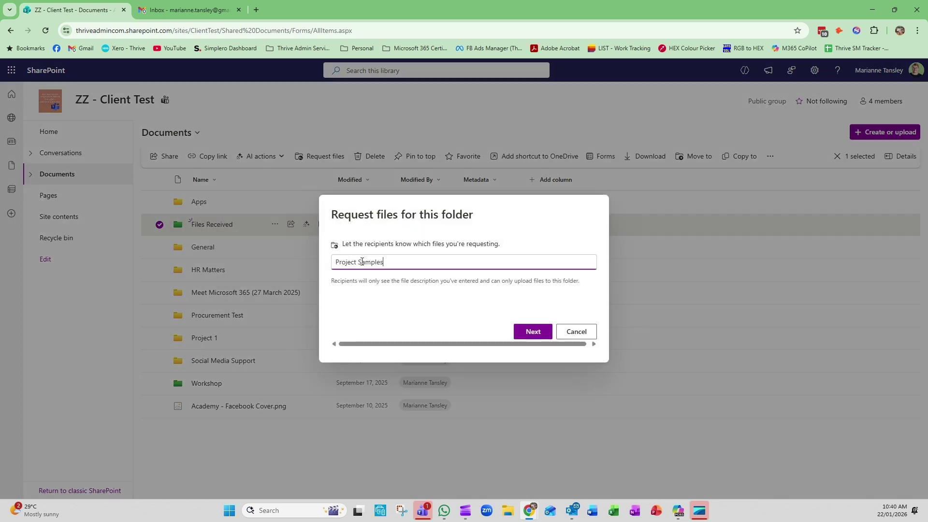
pyautogui.tripleClick(361, 261)
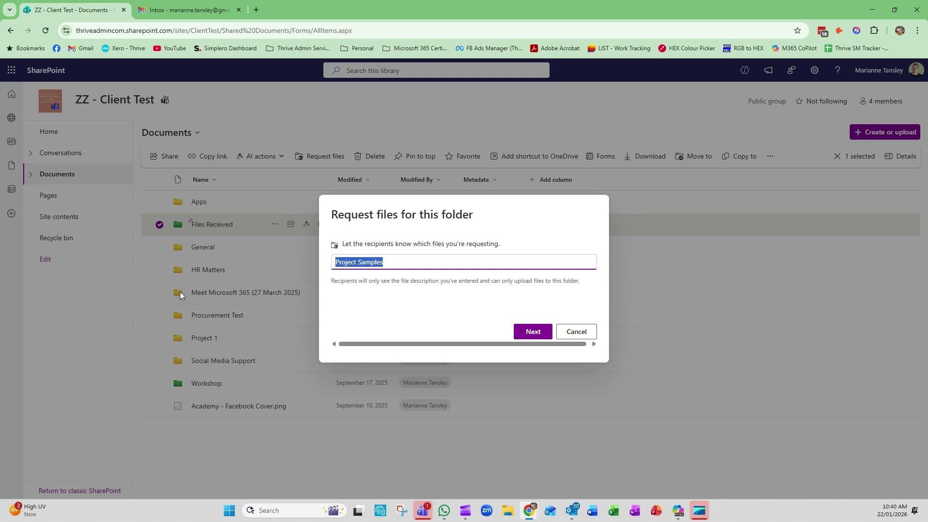
pyautogui.press('BackSpace')
pyautogui.write('Client Content')
pyautogui.tripleClick(362, 264)
pyautogui.write('Branding resources for social media')
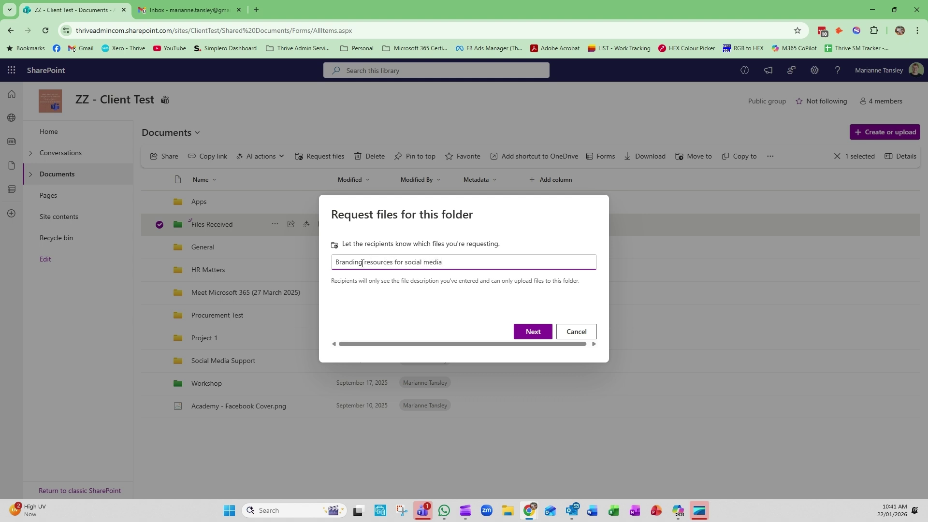
pyautogui.click(530, 333)
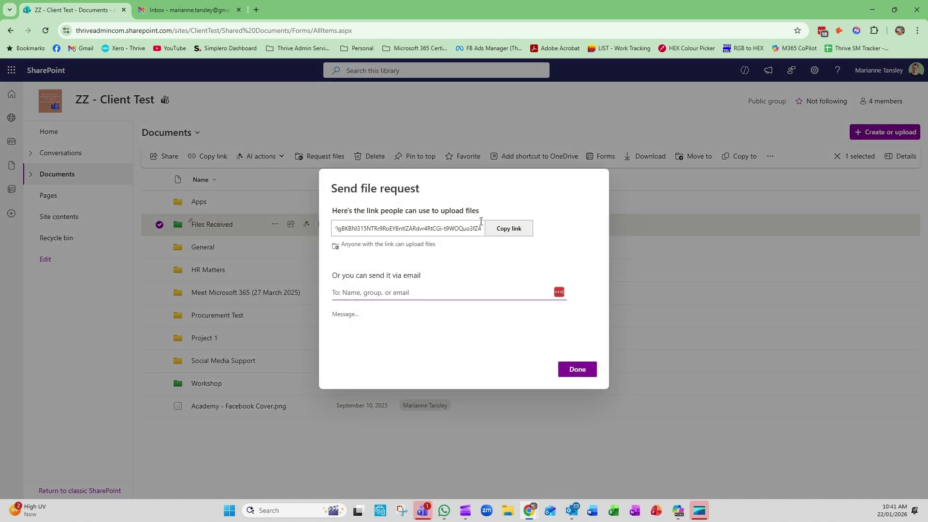
# Copy the file request's upload link and open a new blank Outlook message.
pyautogui.click(514, 232)
pyautogui.click(571, 510)
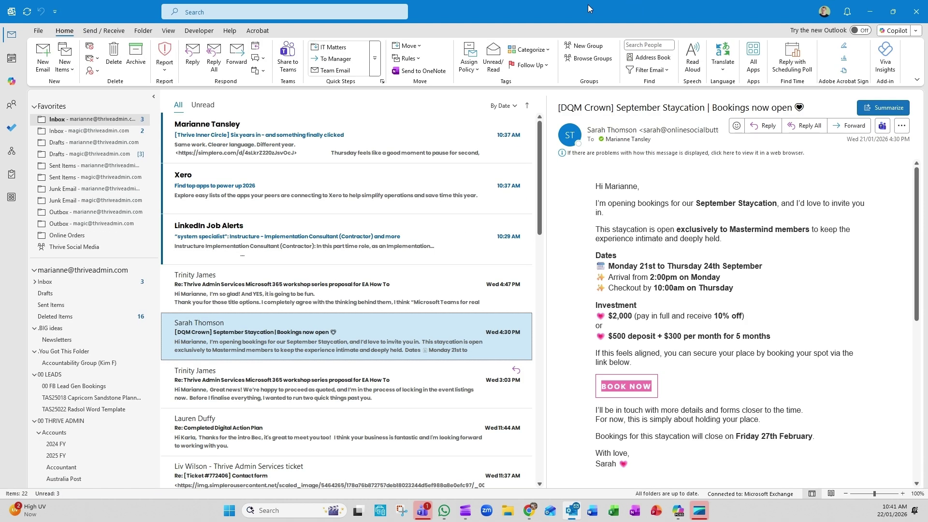
pyautogui.hotkey('alt', 'Tab')
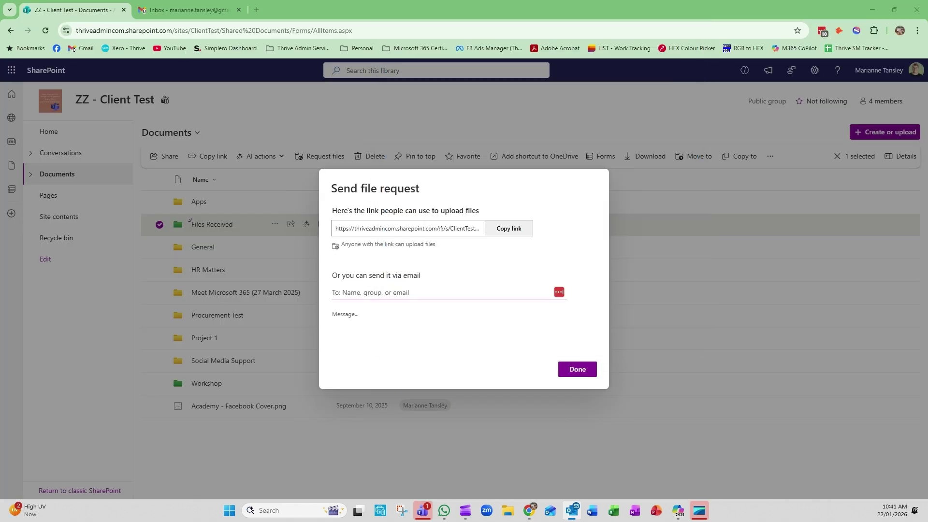
pyautogui.hotkey('alt', 'Tab')
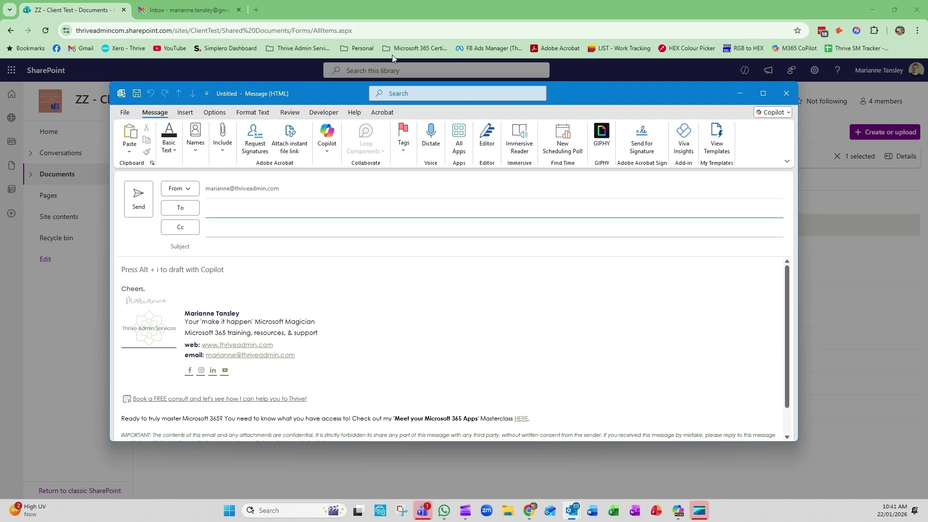
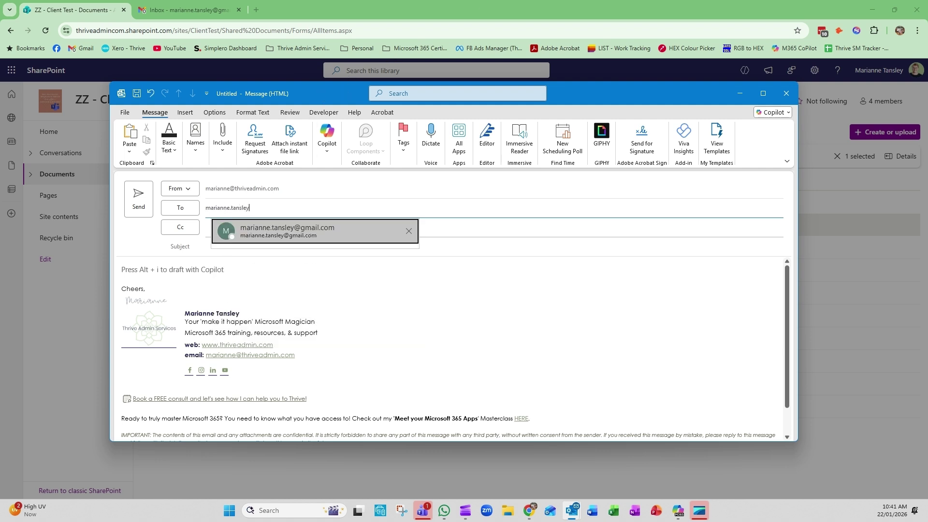
# Address the email to the Gmail account, subject 'File Upload Request', with the upload link pasted in.
pyautogui.press('Tab')
pyautogui.press('Tab')
pyautogui.write('File Up')
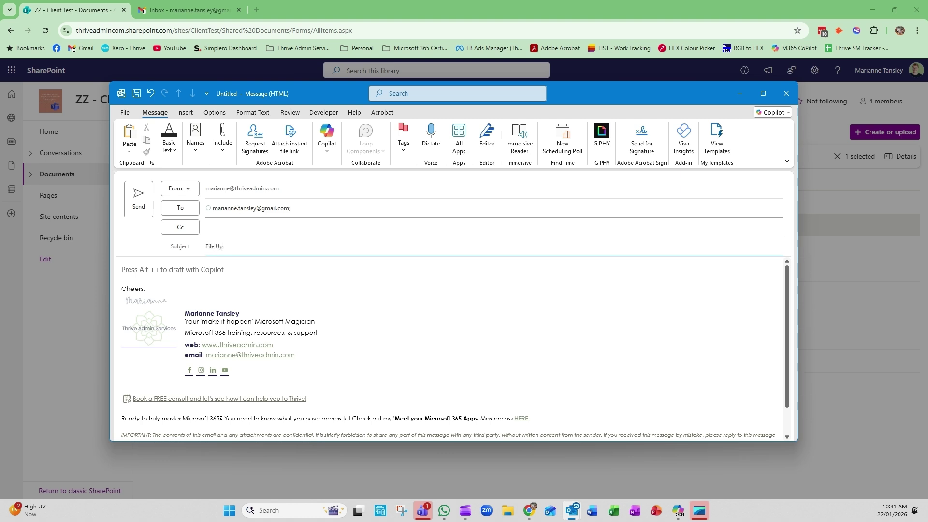
pyautogui.write('load Request')
pyautogui.press('Tab')
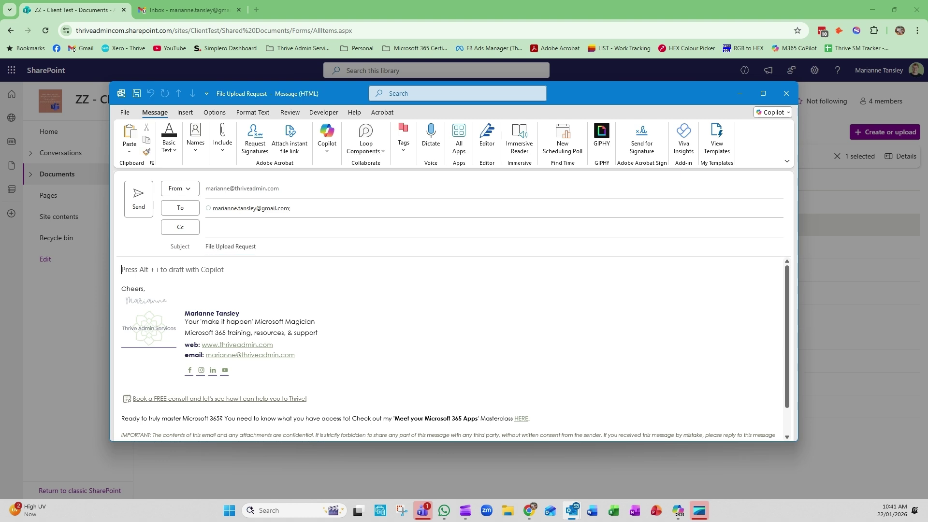
pyautogui.hotkey('ctrl', 'v')
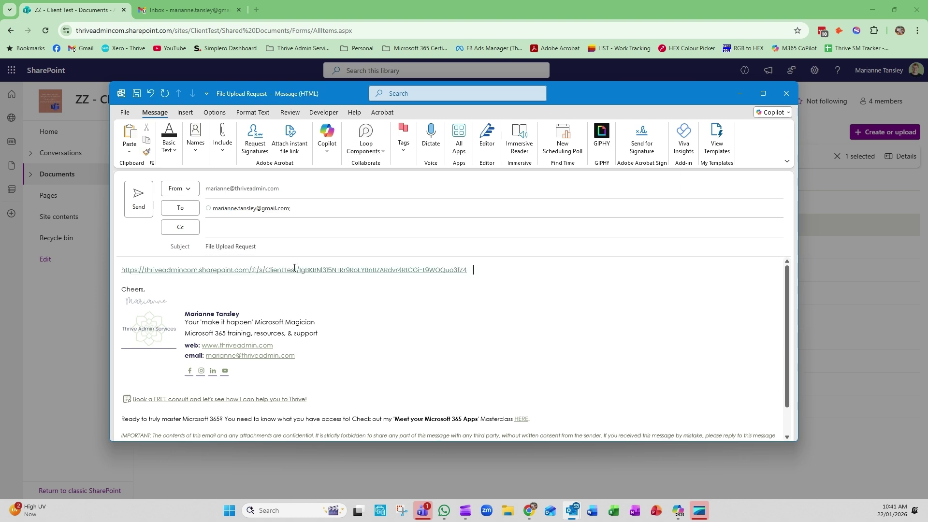
# Send the email and dismiss SharePoint's file request confirmation.
pyautogui.click(148, 209)
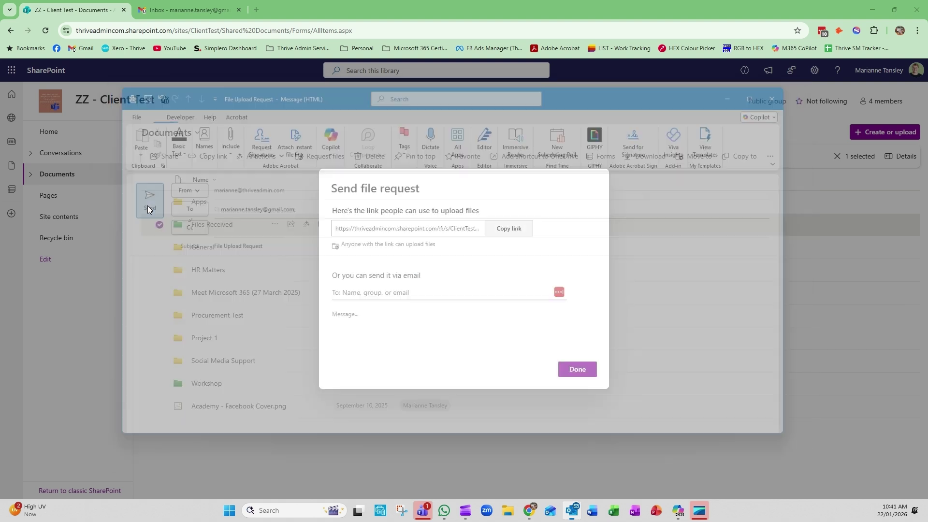
pyautogui.click(582, 369)
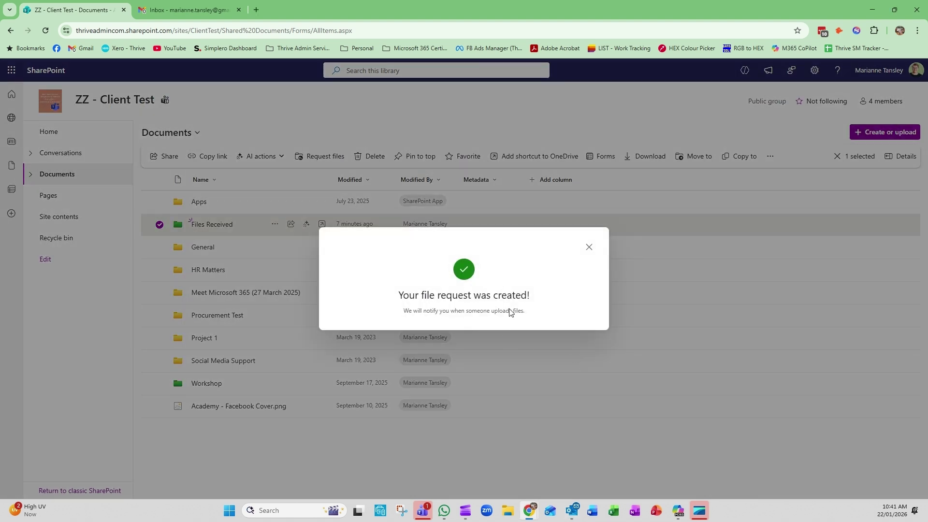
pyautogui.click(588, 248)
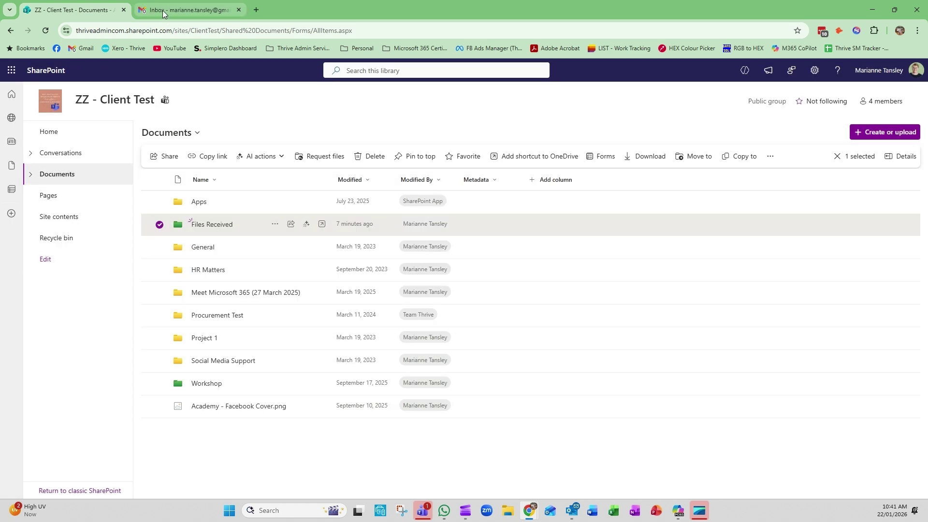
# Refresh Gmail, open the 'File Upload Request' email, and follow its SharePoint upload link.
pyautogui.click(162, 10)
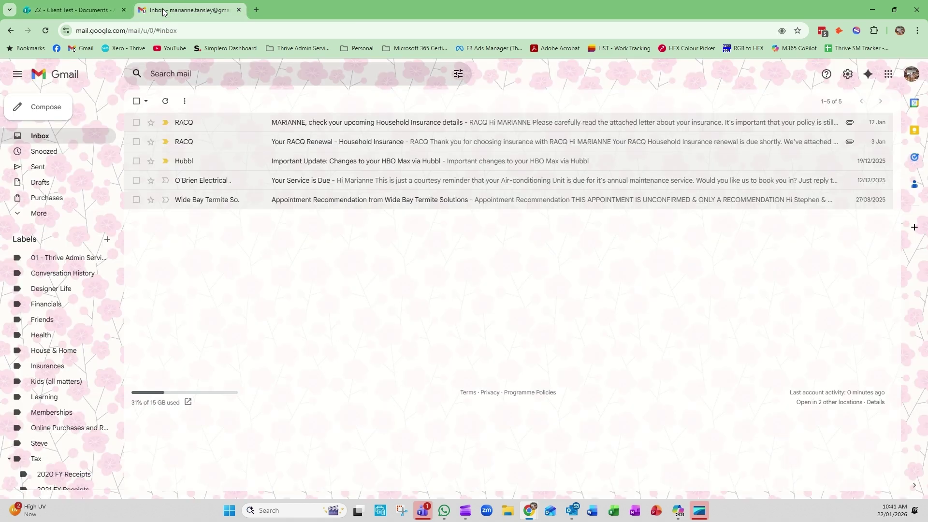
pyautogui.click(166, 103)
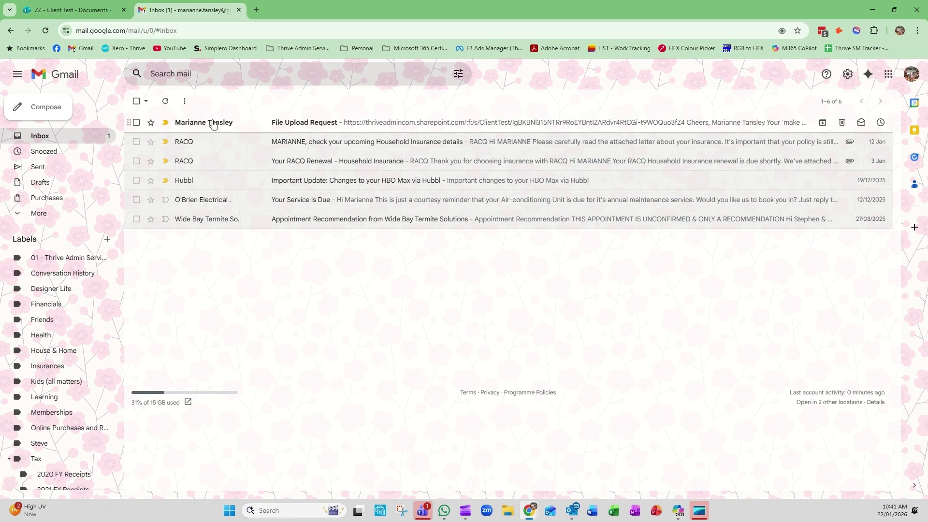
pyautogui.click(317, 126)
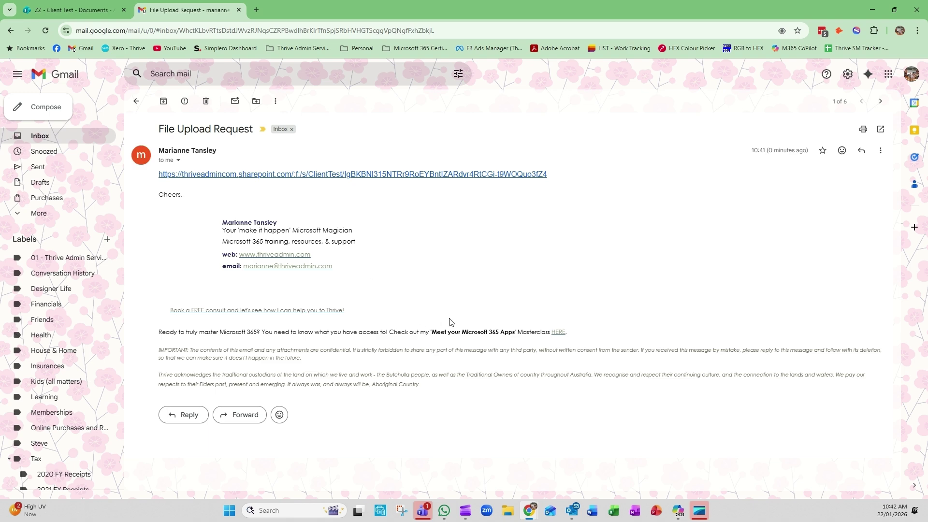
pyautogui.click(333, 175)
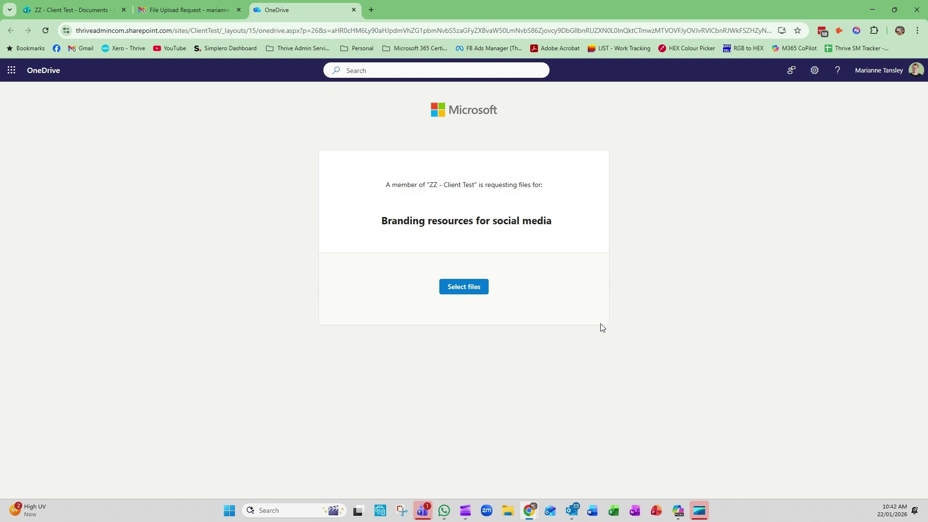
# Attach Product List 2026 - Bold Move.xlsx from Downloads to the upload request.
pyautogui.click(464, 289)
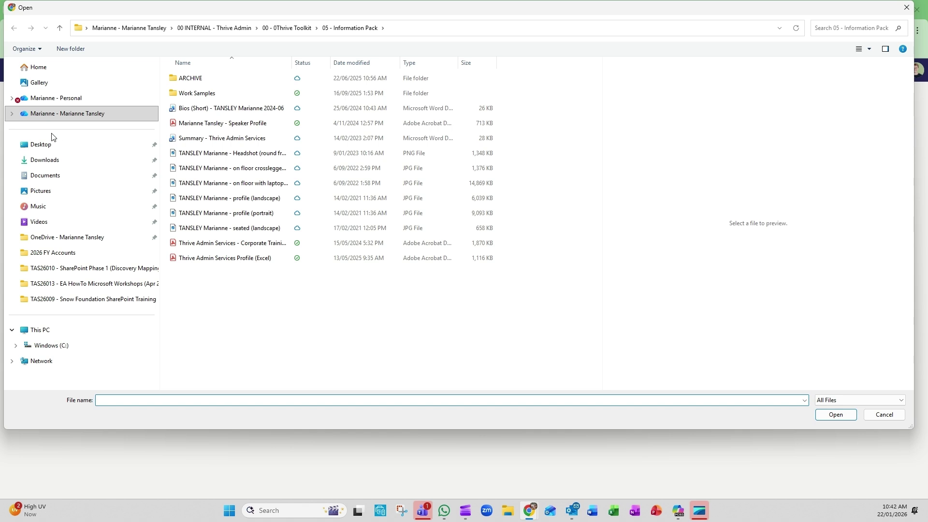
pyautogui.click(44, 160)
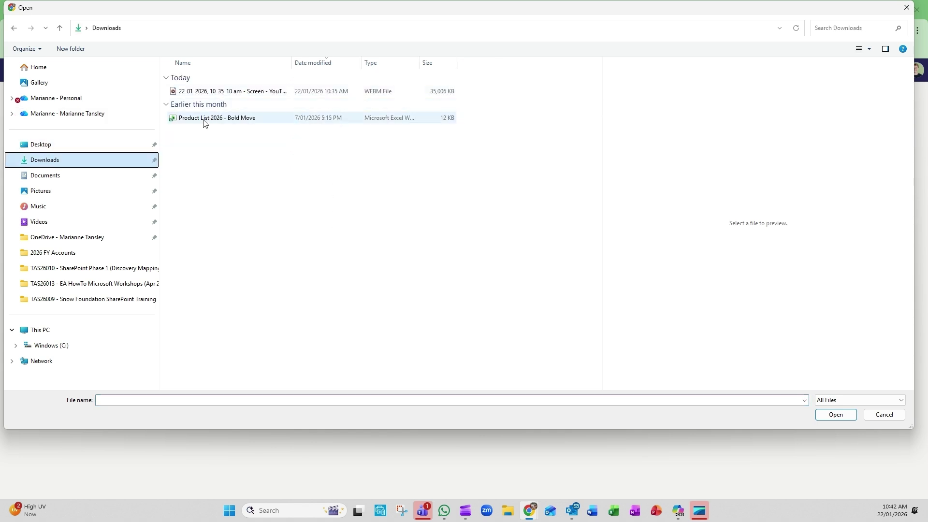
pyautogui.click(212, 96)
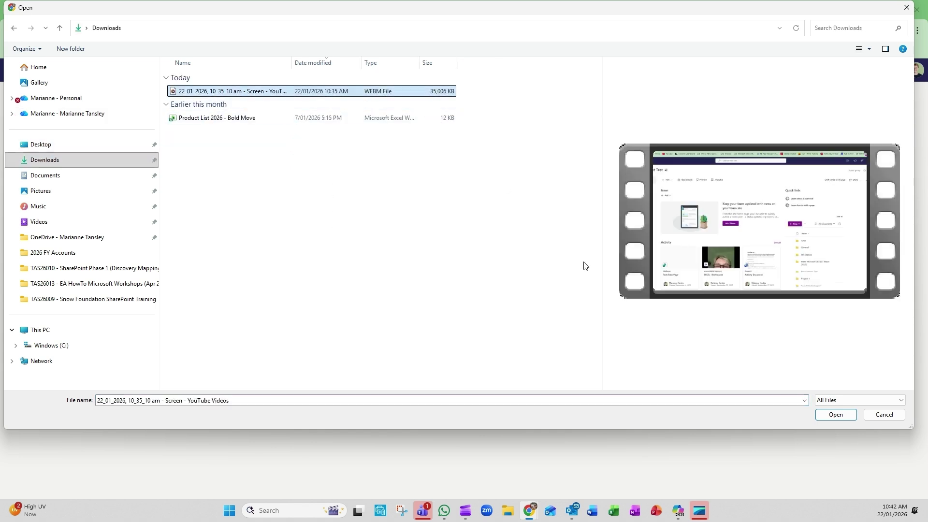
pyautogui.click(200, 118)
pyautogui.click(836, 415)
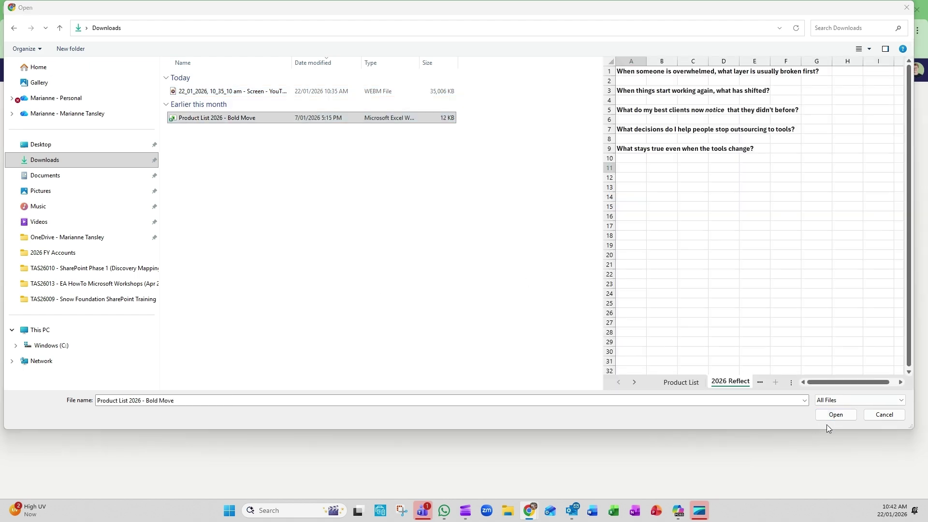
pyautogui.click(835, 415)
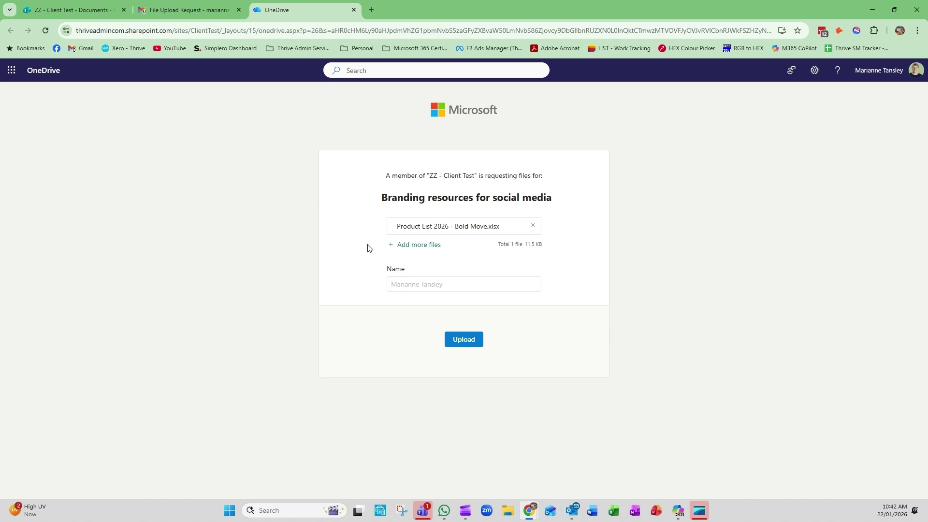
# Upload the spreadsheet through the request, close the OneDrive tabs, and return to Documents.
pyautogui.click(467, 341)
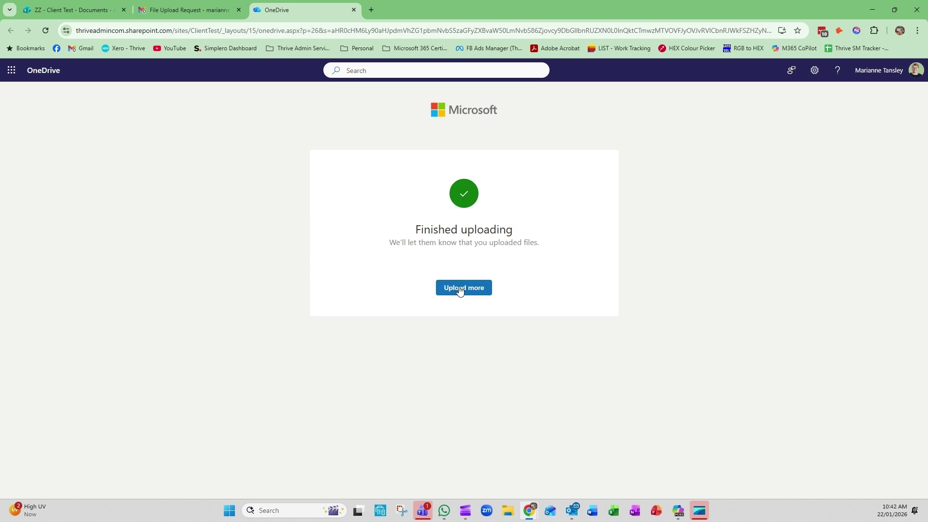
pyautogui.click(459, 289)
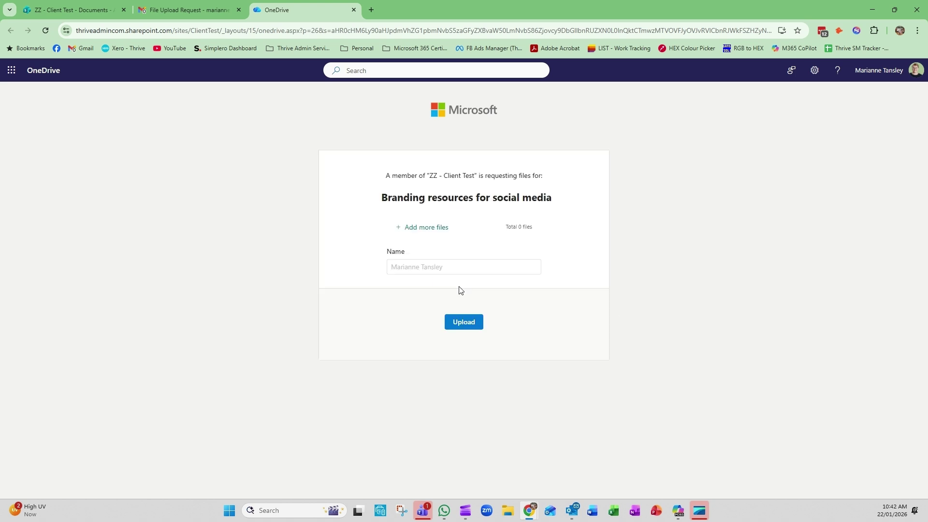
pyautogui.click(210, 10)
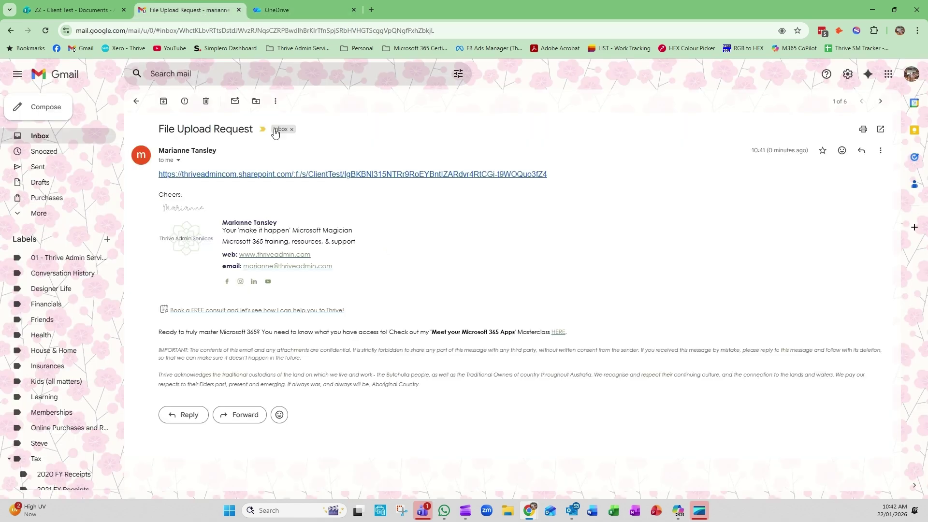
pyautogui.click(260, 174)
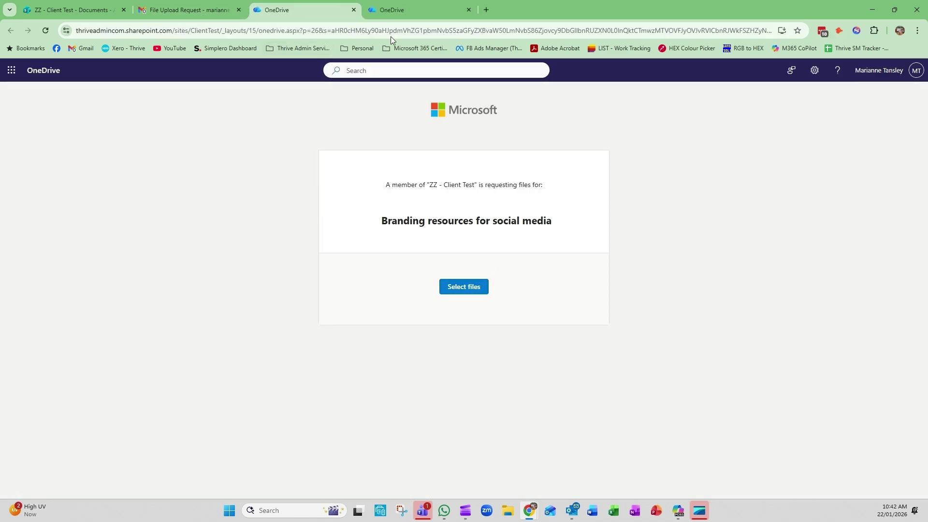
pyautogui.click(354, 10)
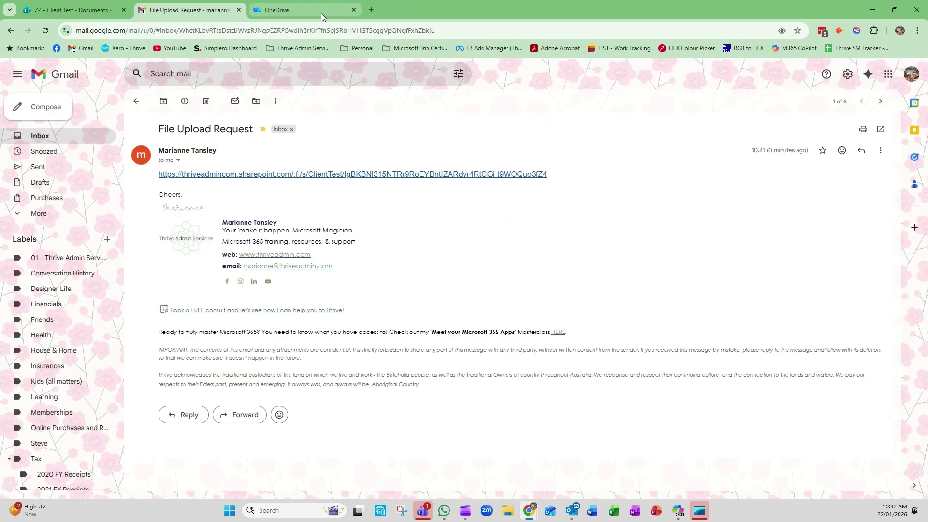
pyautogui.click(353, 9)
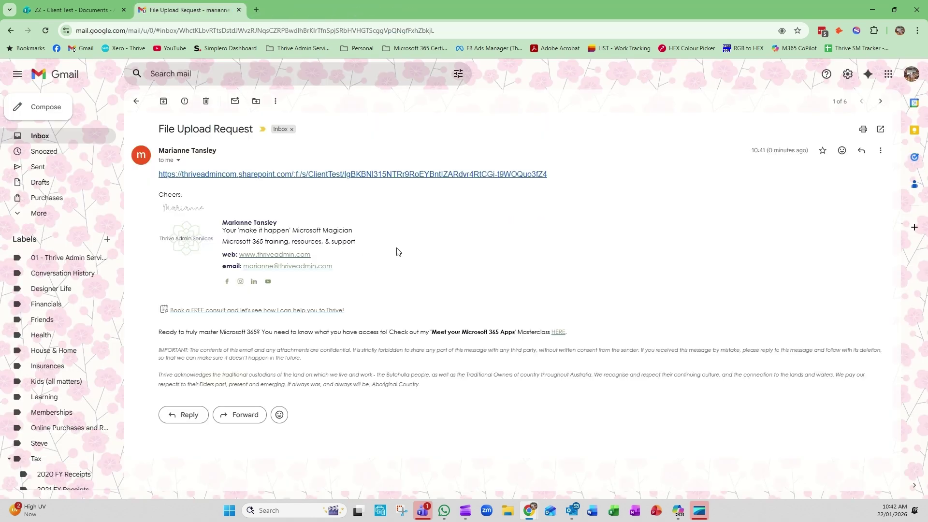
pyautogui.click(80, 10)
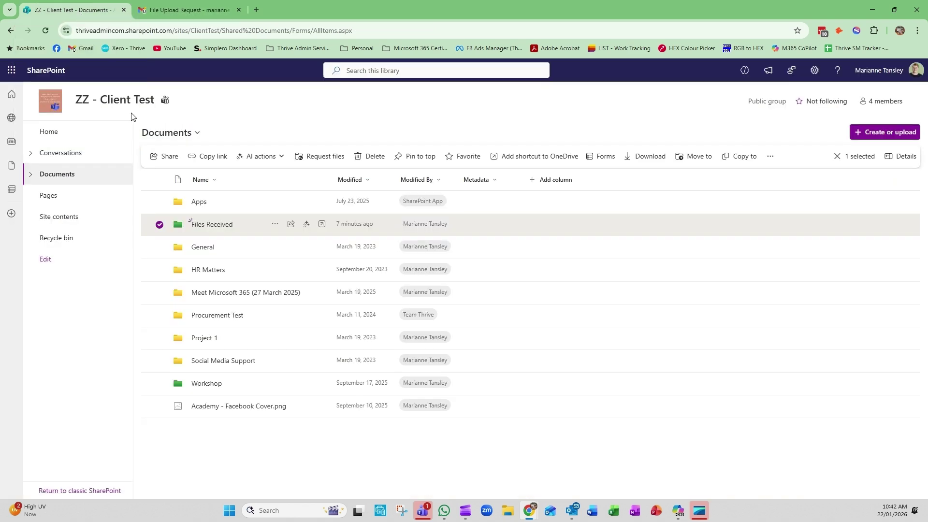
# Open the Files Received folder, then switch over to Microsoft Teams.
pyautogui.click(211, 225)
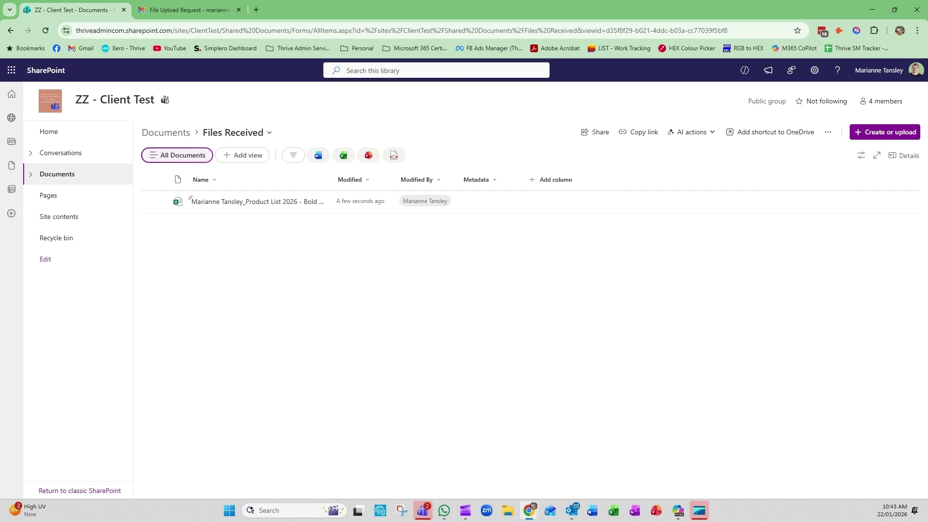
pyautogui.hotkey('alt', 'Tab')
pyautogui.hotkey('alt', 'Tab')
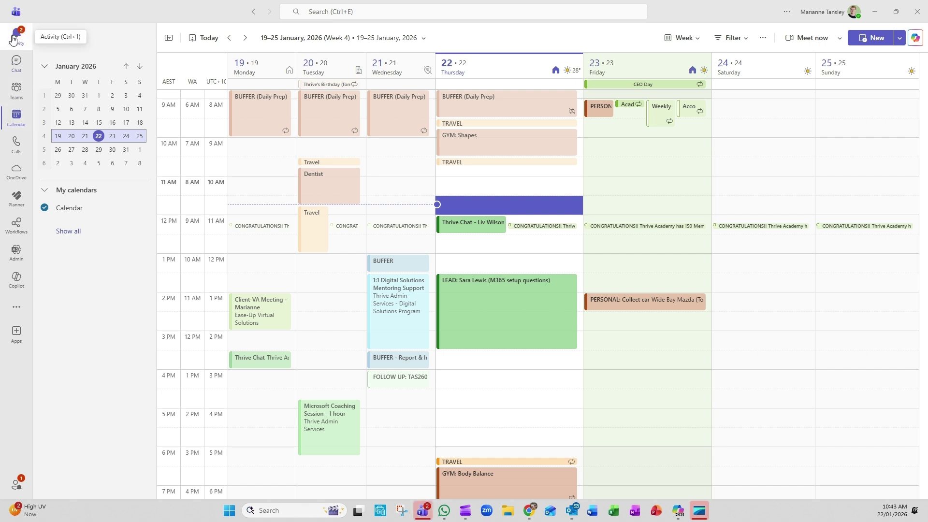
# View the Teams Workflows alert for the Product List upload, open the file, then return to SharePoint.
pyautogui.click(15, 43)
pyautogui.click(213, 90)
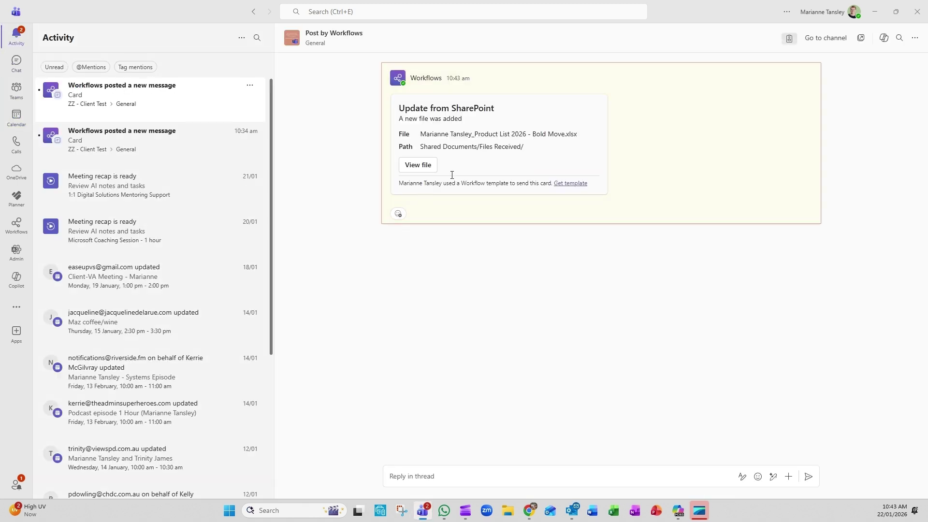
pyautogui.click(110, 141)
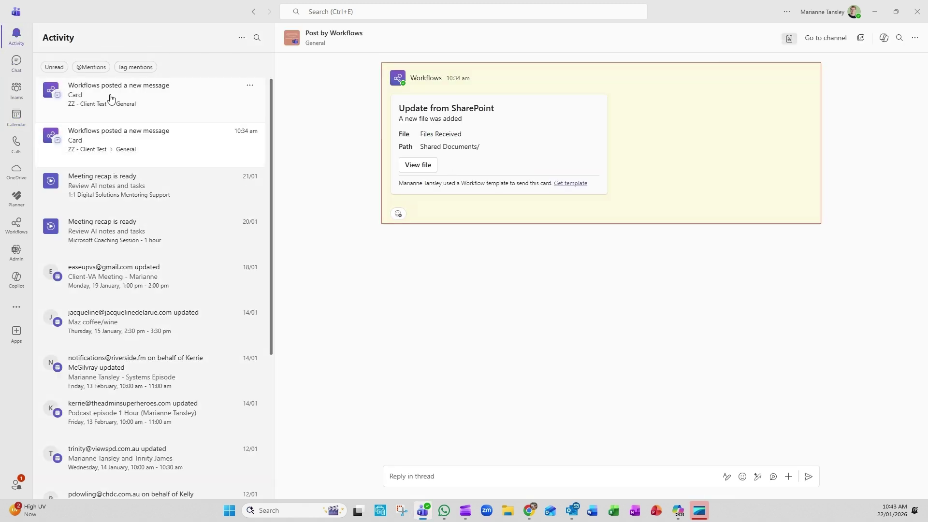
pyautogui.click(109, 100)
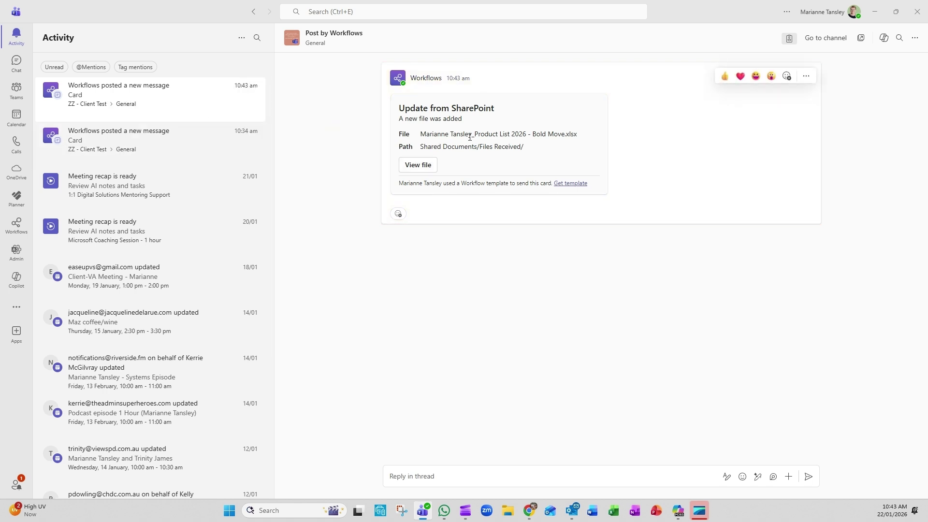
pyautogui.click(416, 167)
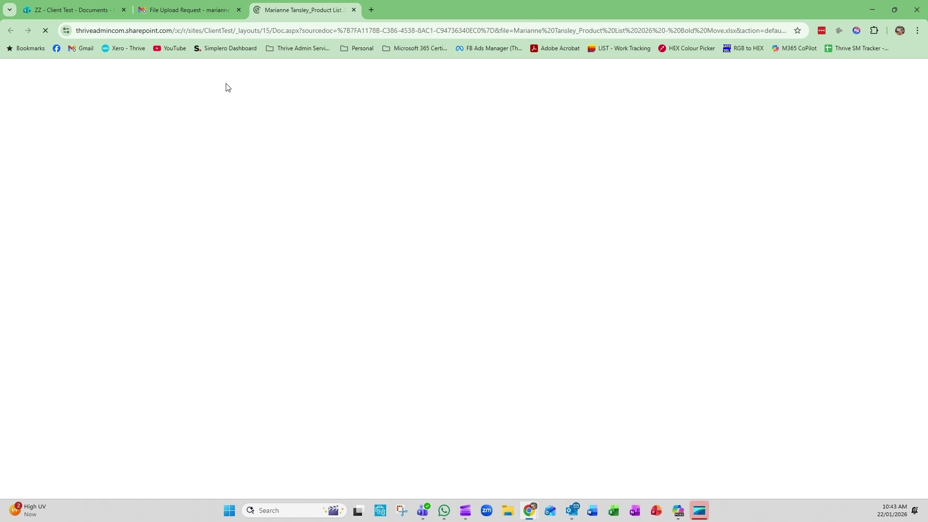
pyautogui.click(354, 11)
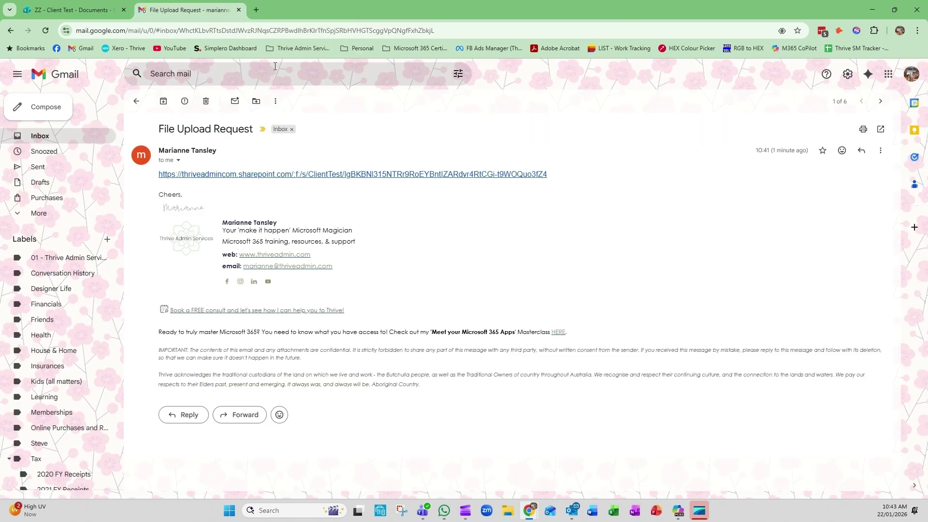
pyautogui.click(77, 9)
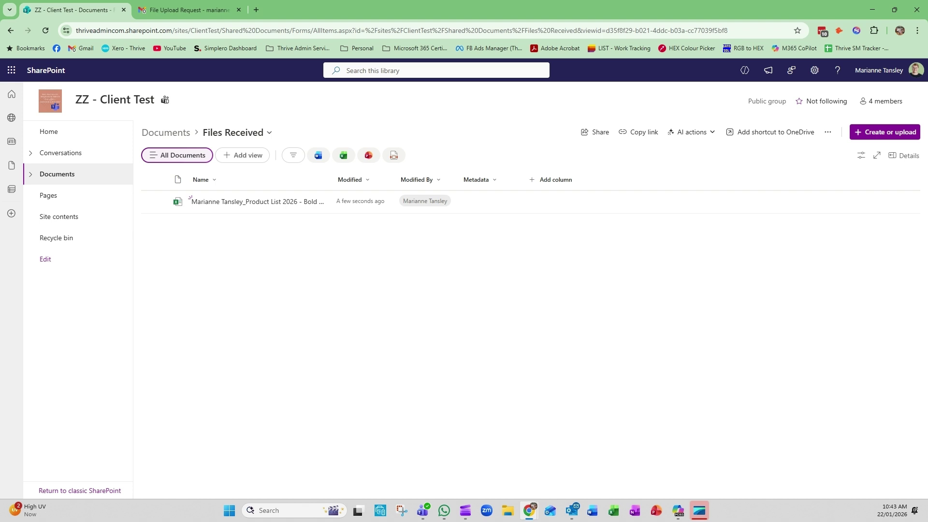